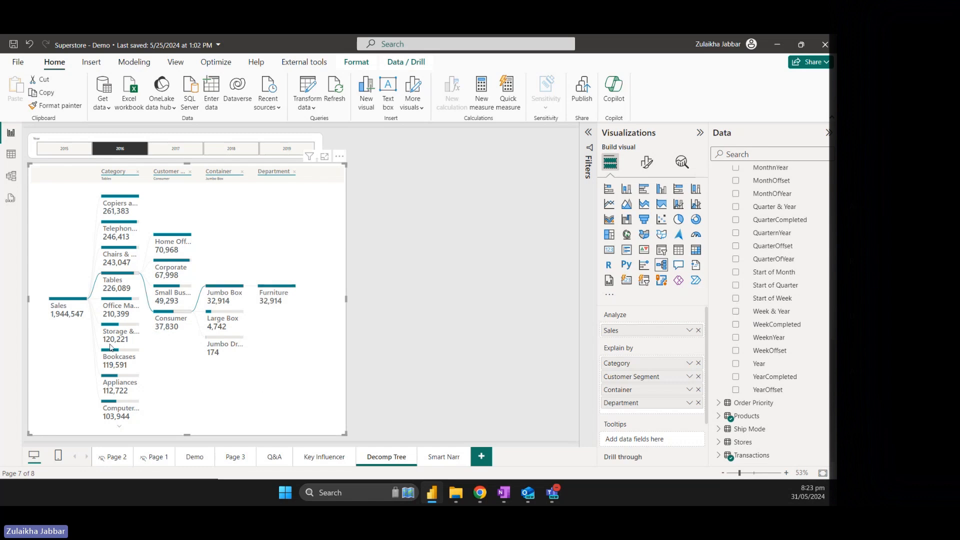
Add 2017 to the 2016 selection in the year slicer and check the context options offered for the Tables node
mouse_move(120, 215)
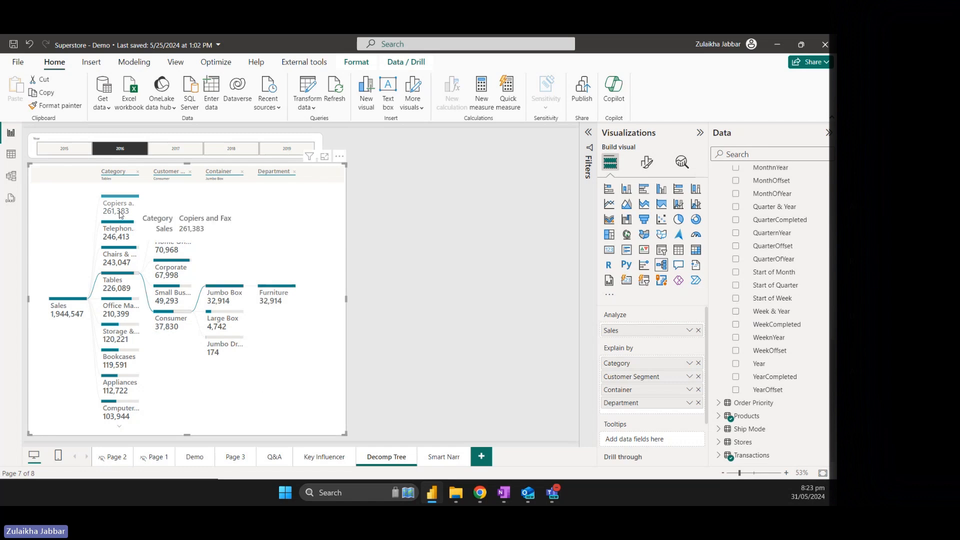
ctrl+click(173, 149)
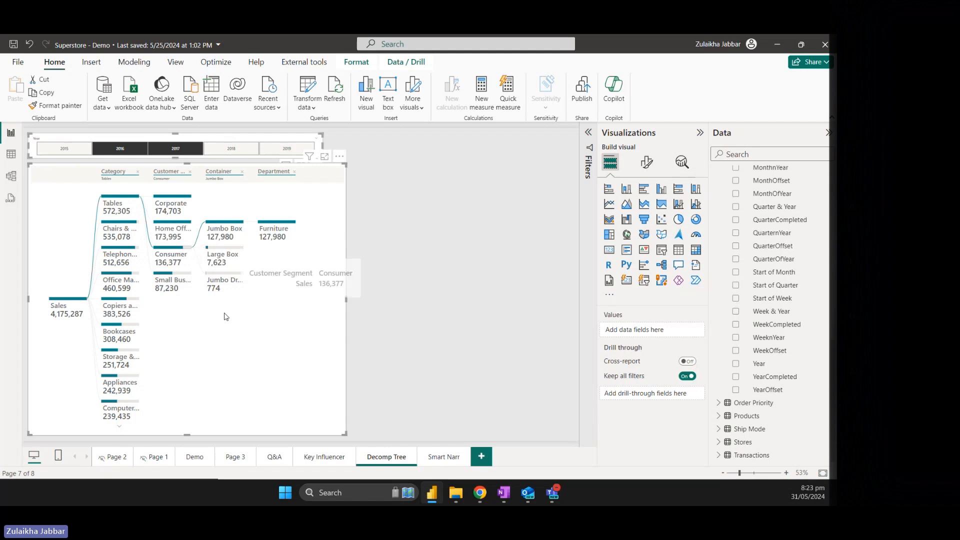
right_click(133, 198)
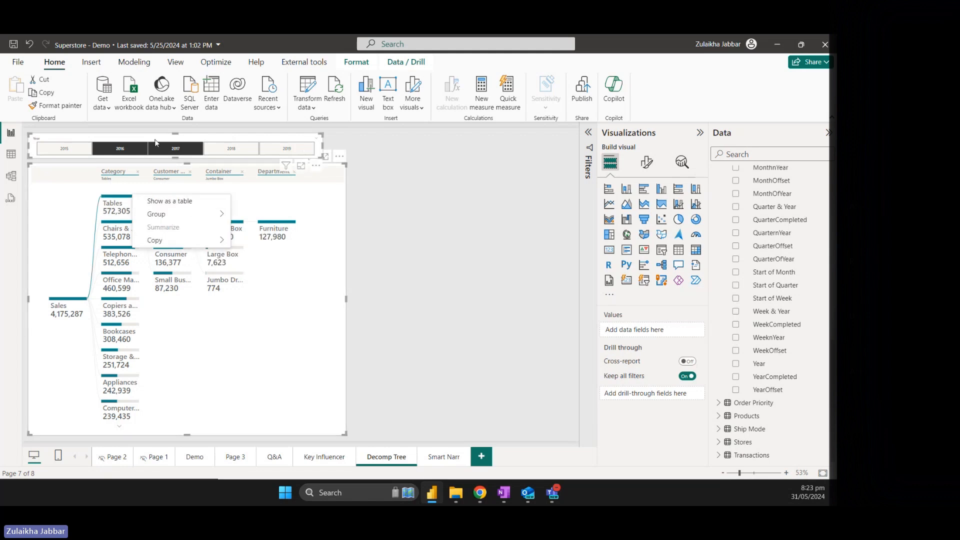
click(239, 313)
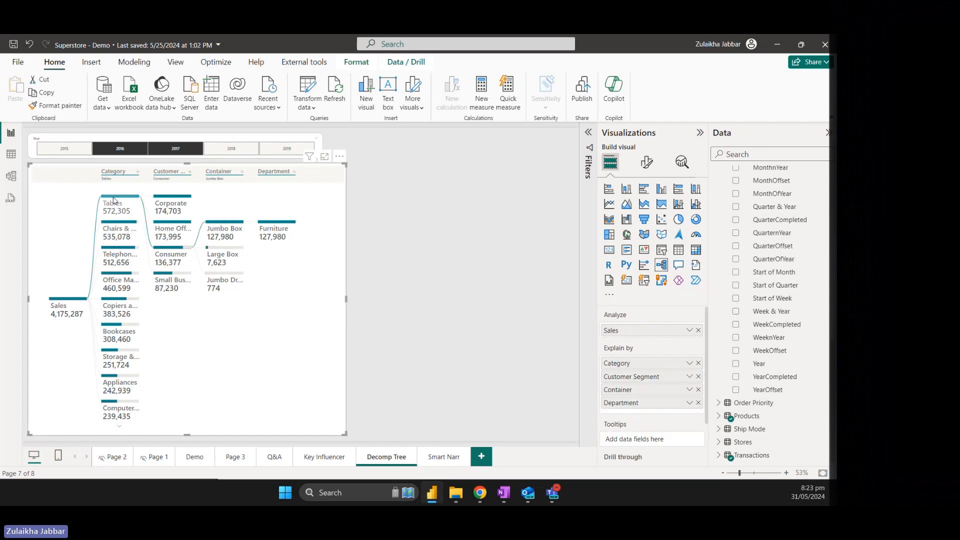
right_click(113, 200)
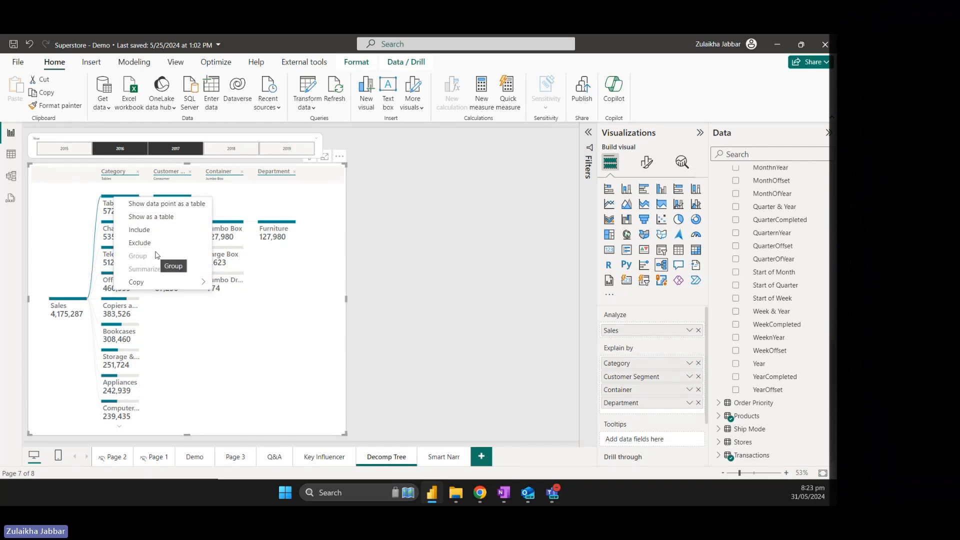
click(189, 349)
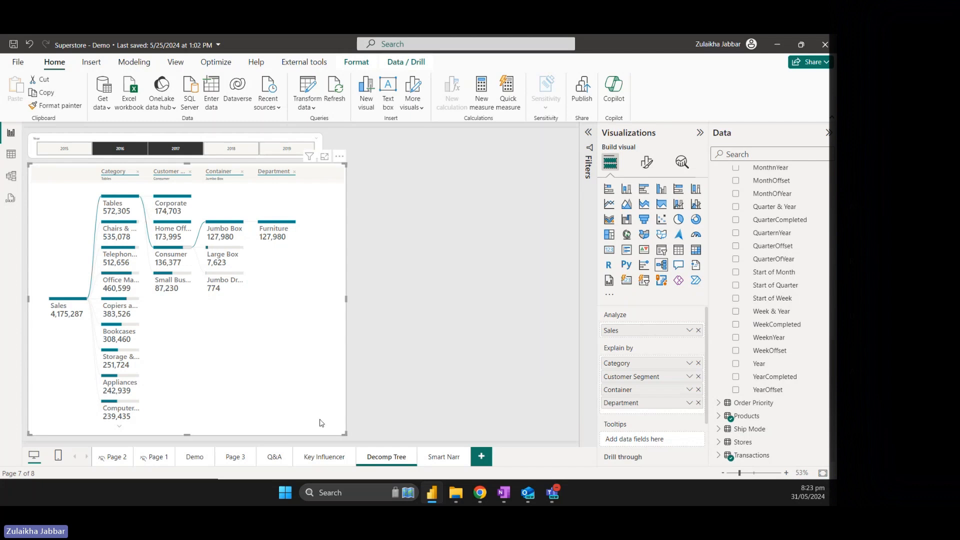
Add a new report page named Details and place it between the Decomp Tree and Smart Narr pages
click(480, 461)
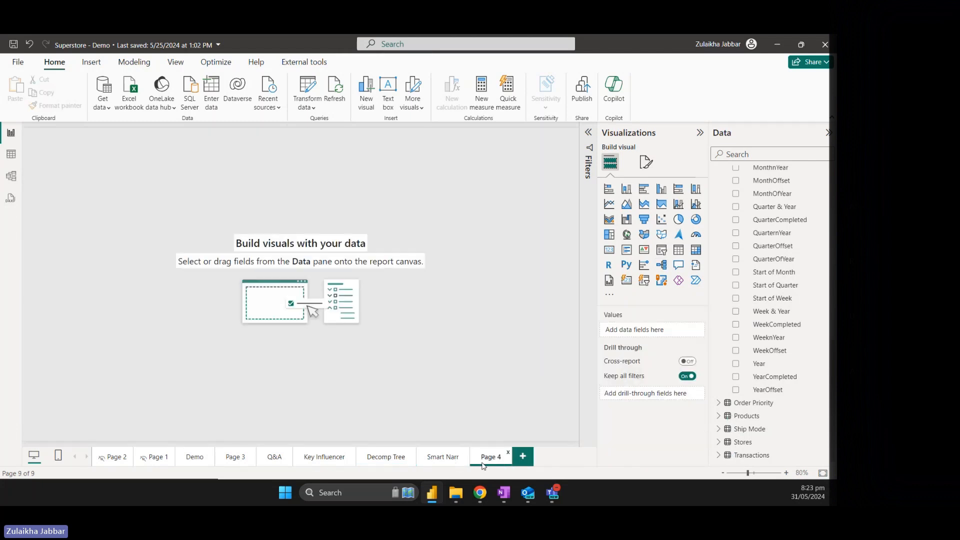
double_click(489, 458)
key(ctrl+a)
text(Detaisl)
key(BackSpace)
key(BackSpace)
key(BackSpace)
key(BackSpace)
text(ails)
key(Return)
drag(487, 456, 435, 463)
Insert a table visual on the Details page with Year, Customer Segment and Sales as its columns
click(679, 249)
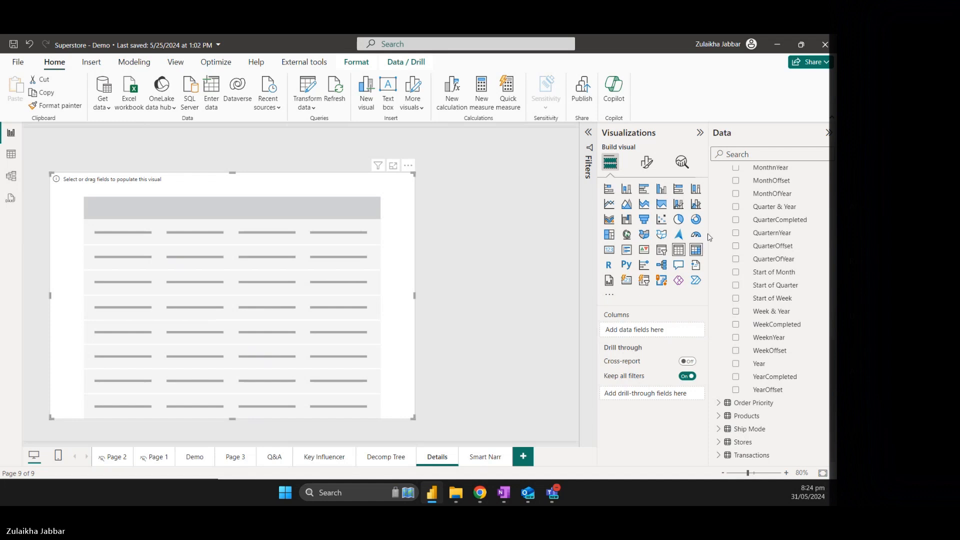
drag(763, 367, 674, 347)
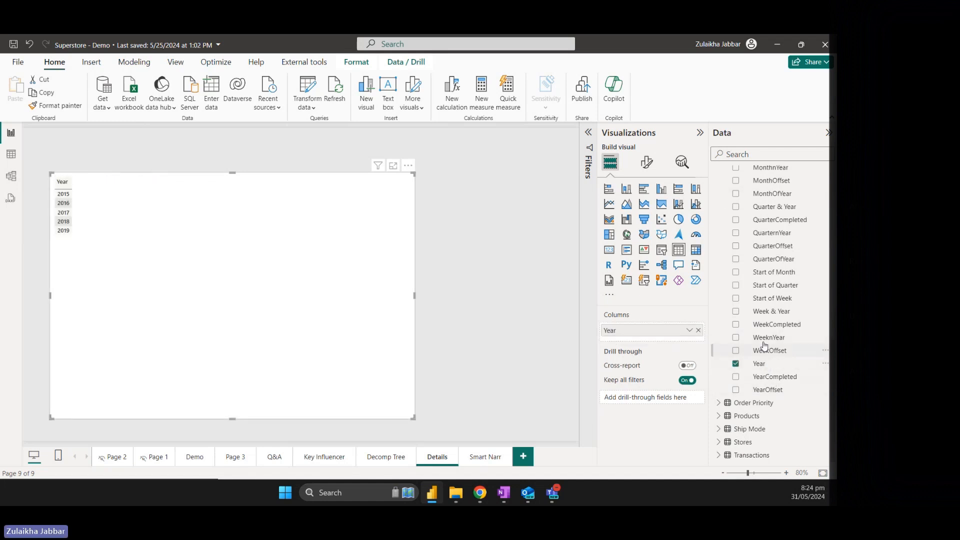
scroll(763, 346, up, 10)
click(717, 186)
click(718, 172)
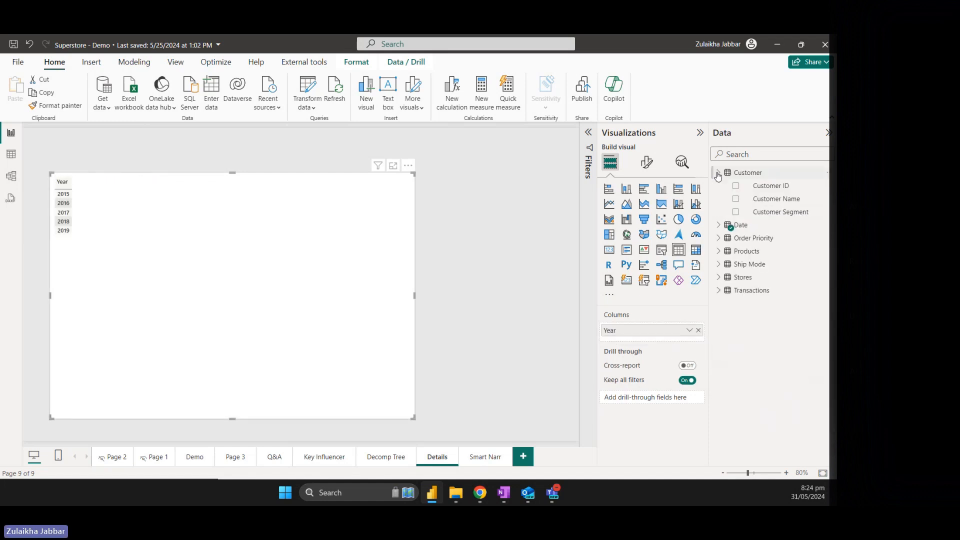
drag(772, 214, 686, 333)
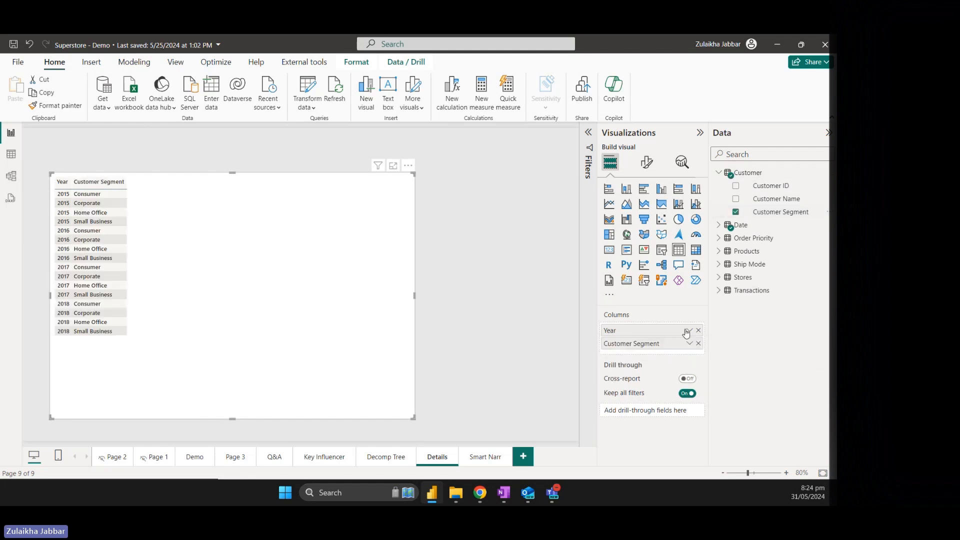
click(719, 291)
scroll(776, 400, down, 2)
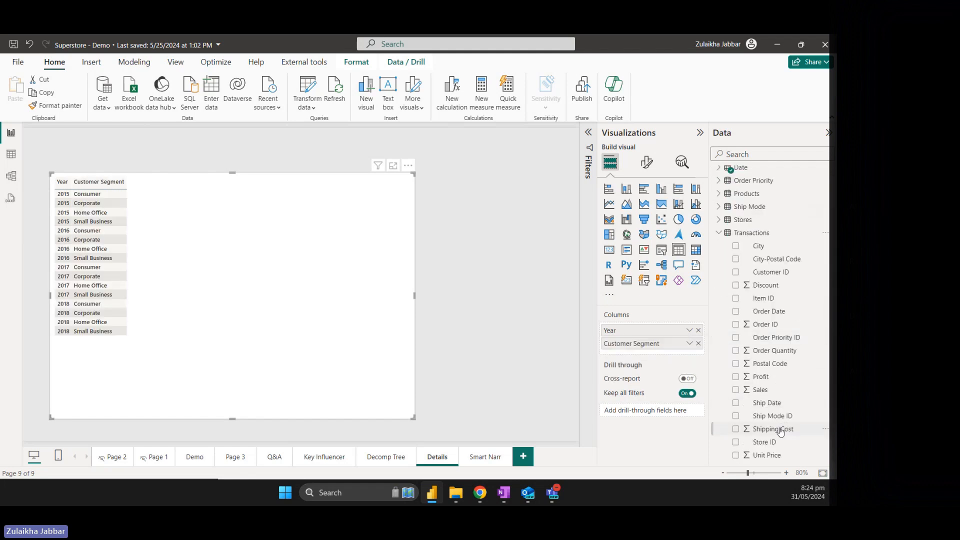
drag(759, 389, 692, 369)
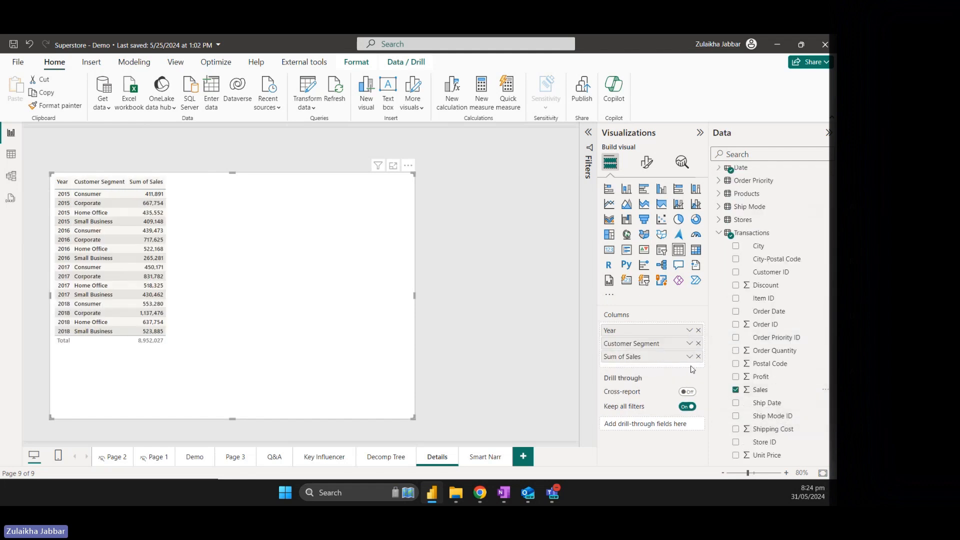
Shrink the table visual to about half the page width and move it to the page's left edge
click(719, 233)
drag(414, 418, 326, 372)
drag(293, 323, 265, 328)
click(423, 313)
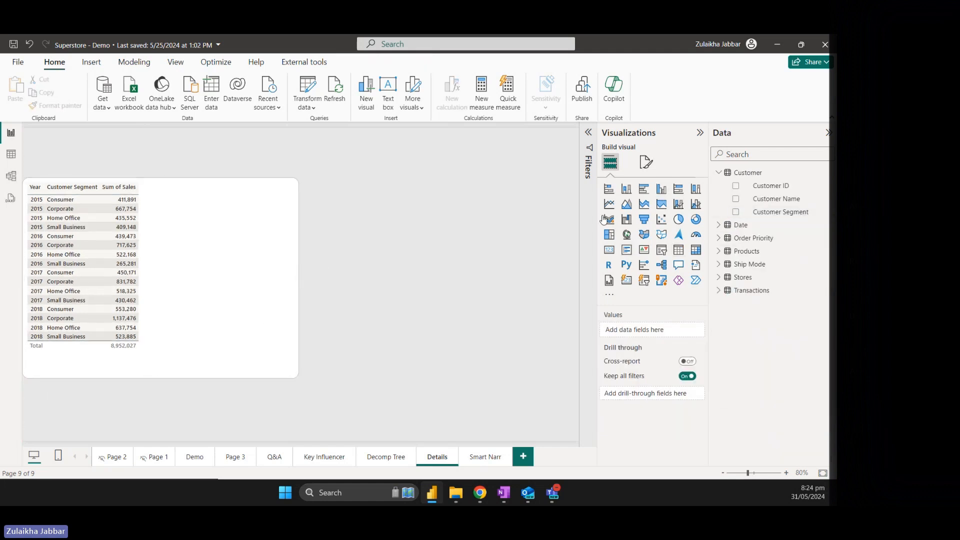
Insert a clustered column chart beside the table with Department on the X-axis and Sales on the Y-axis
click(661, 189)
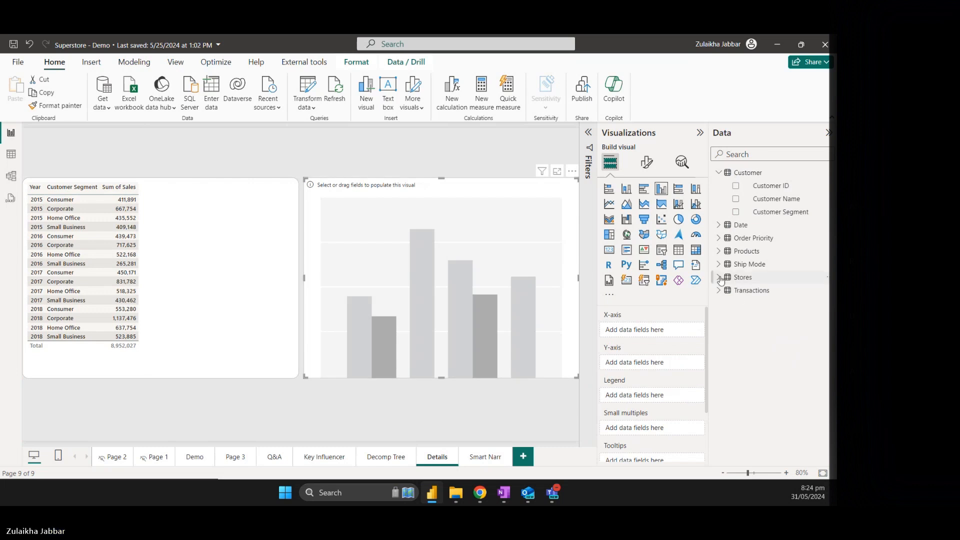
click(719, 173)
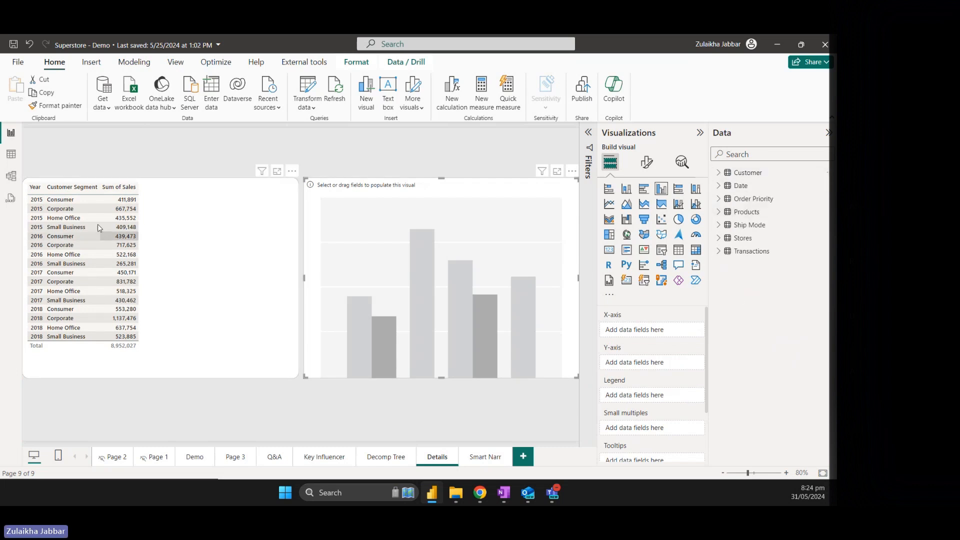
click(718, 212)
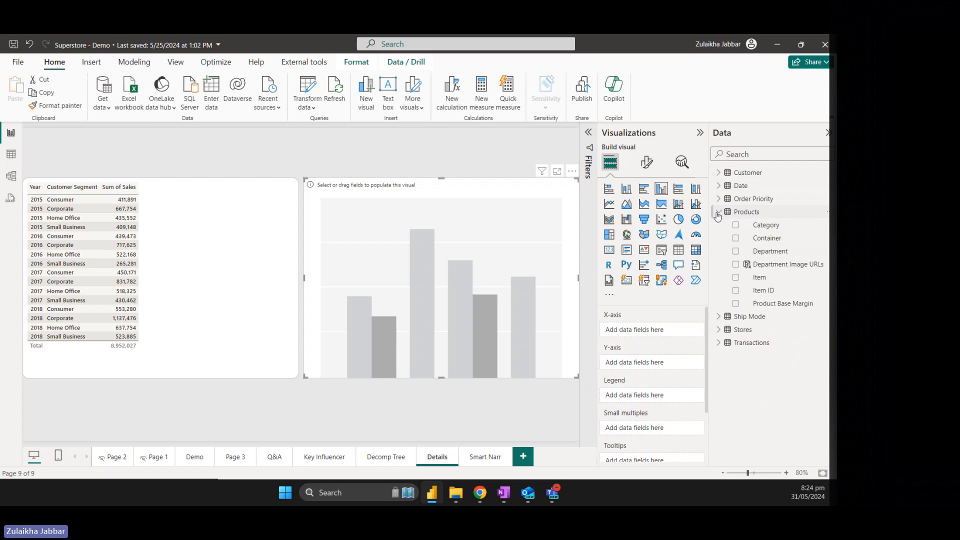
drag(770, 251, 659, 328)
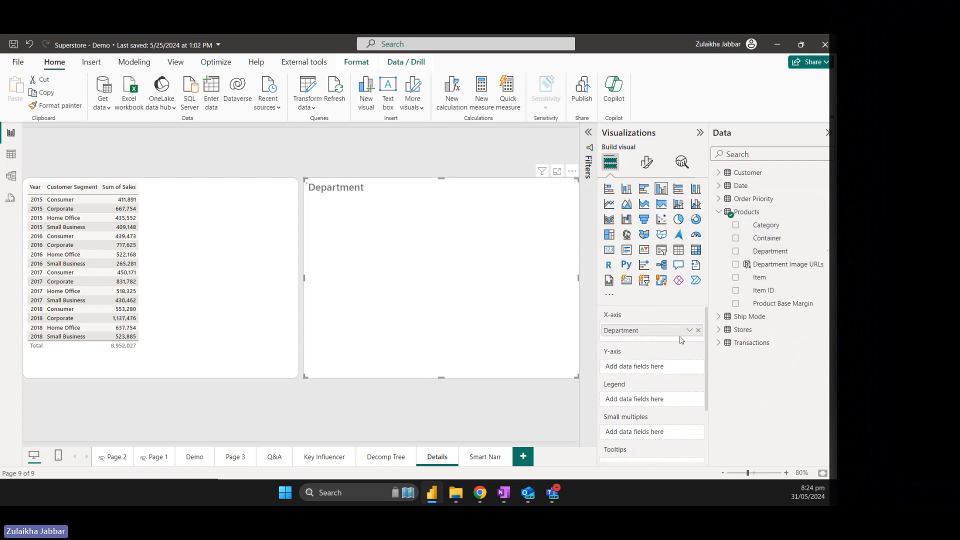
click(725, 213)
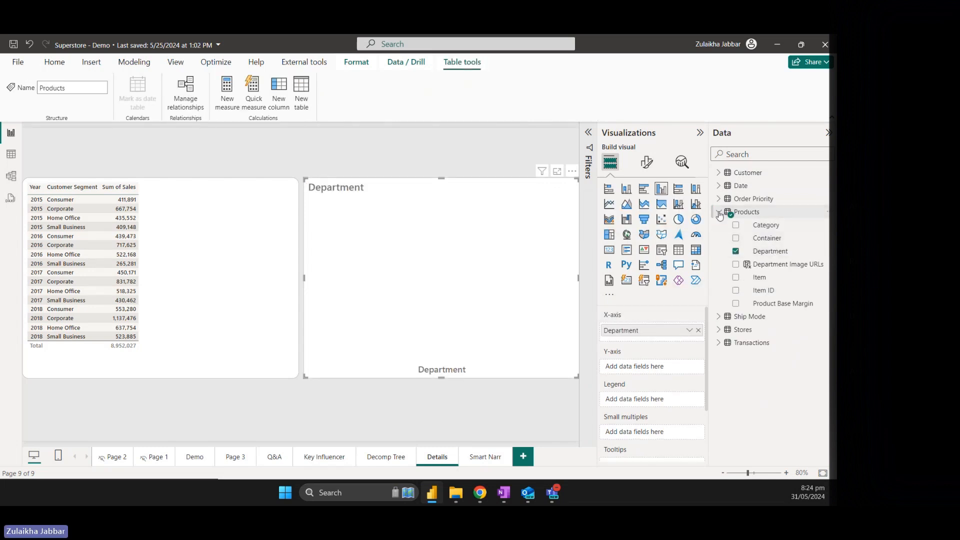
click(719, 211)
click(719, 251)
drag(760, 408, 663, 370)
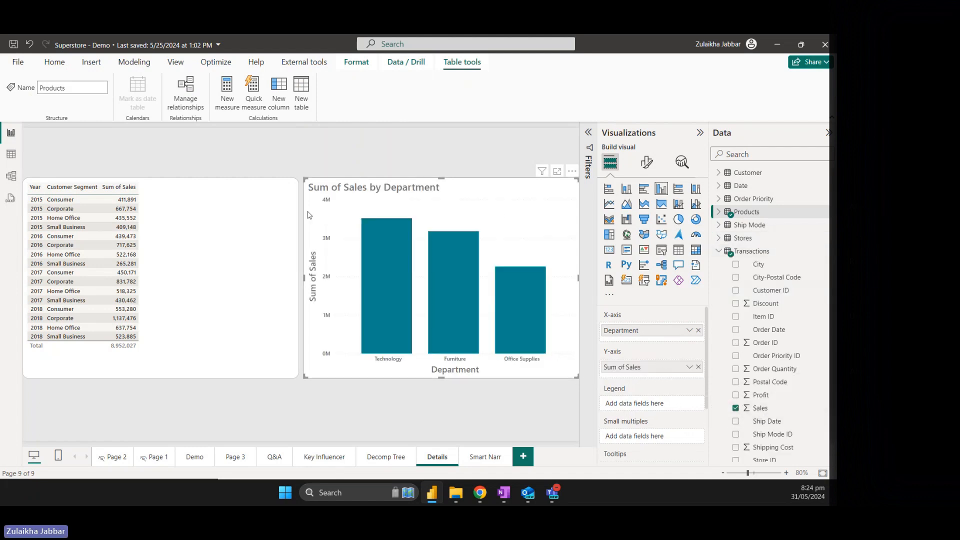
Return to the Decomp Tree page and check whether the Tables node offers a drill-through option
click(240, 260)
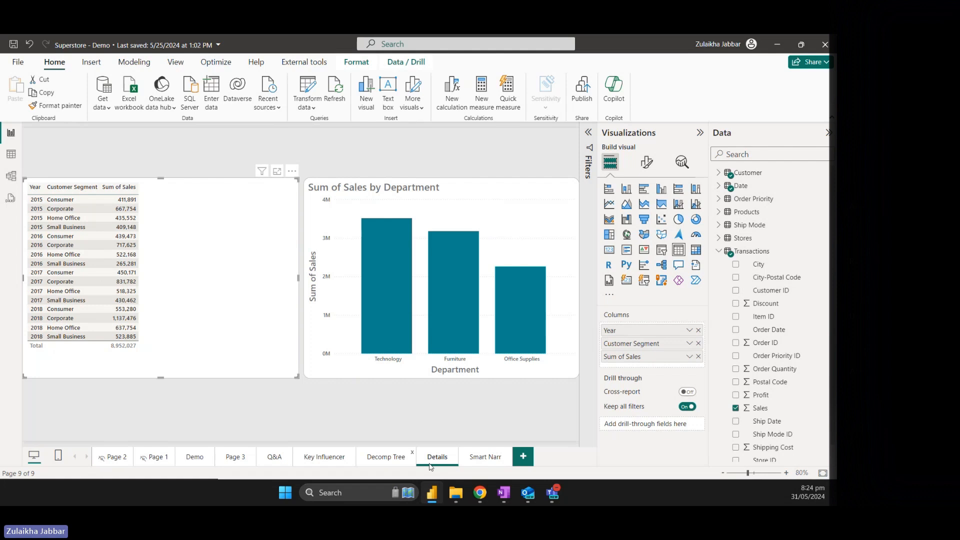
click(386, 456)
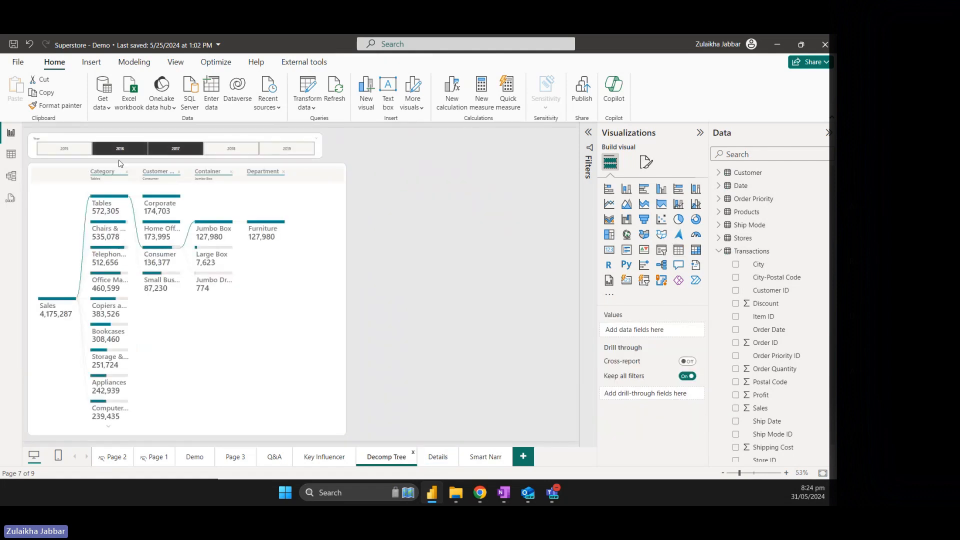
right_click(115, 199)
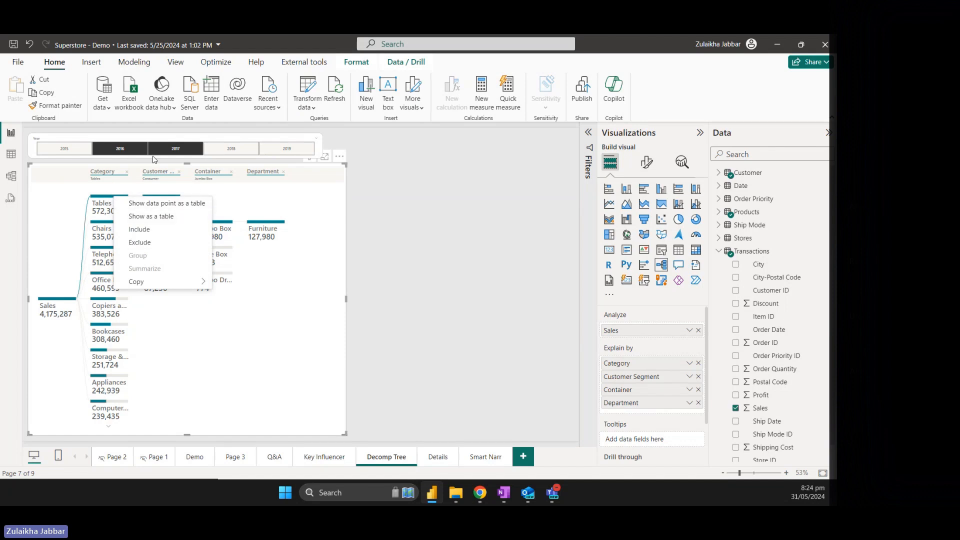
click(281, 360)
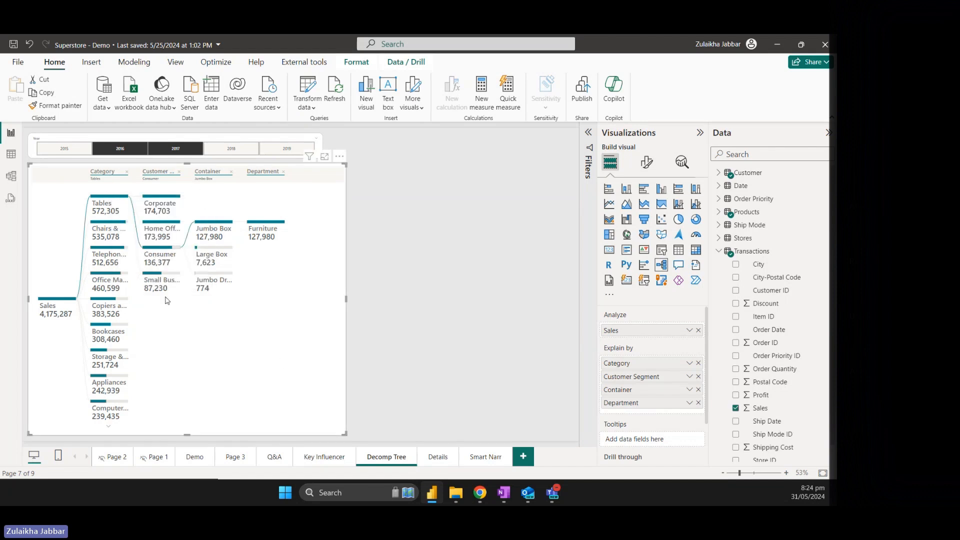
Add Sales as a drill-through field on the Details page, allowing drill through when Summarized
click(436, 460)
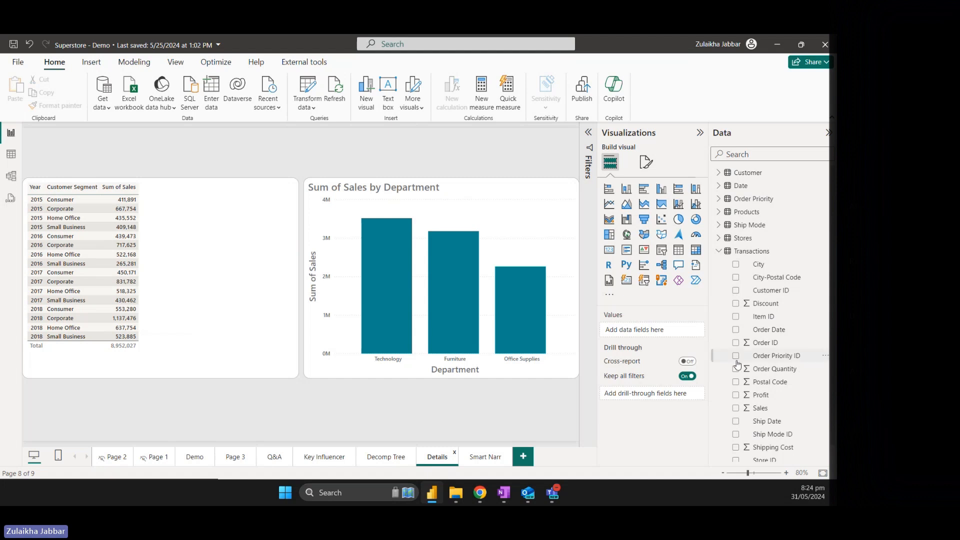
scroll(738, 363, down, 1)
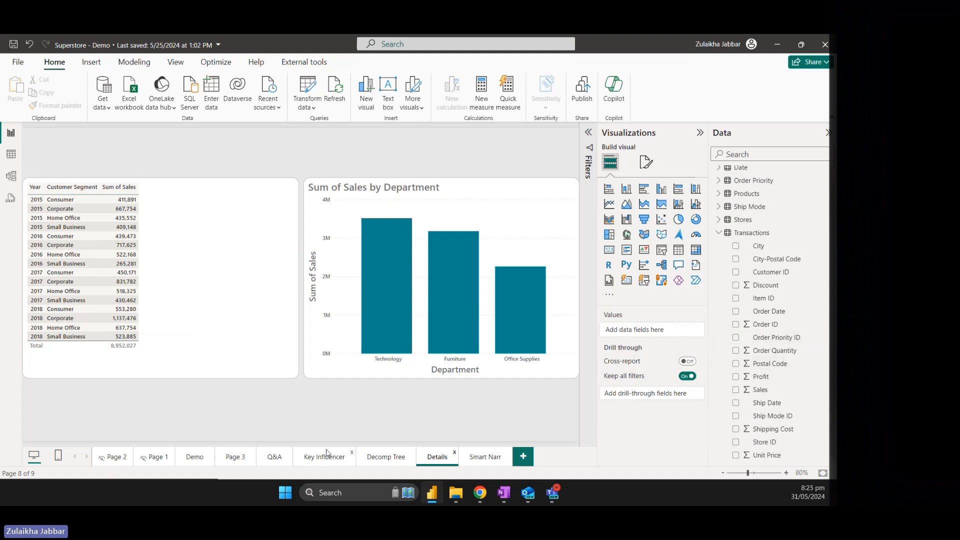
click(393, 460)
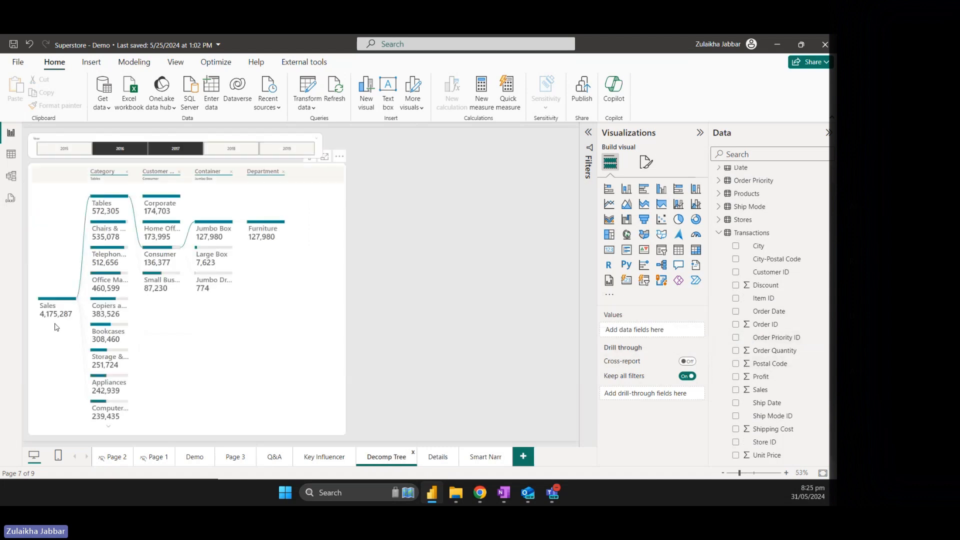
click(437, 462)
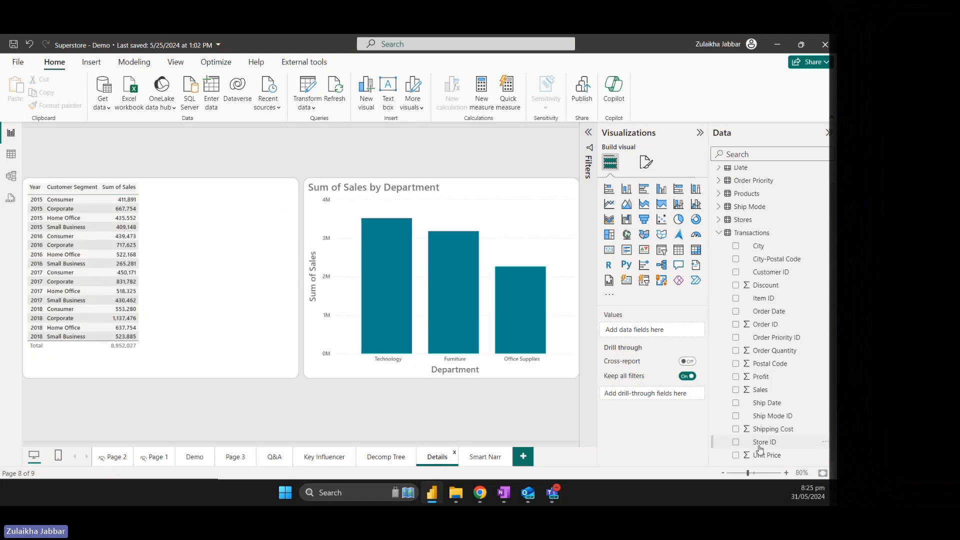
drag(760, 390, 650, 393)
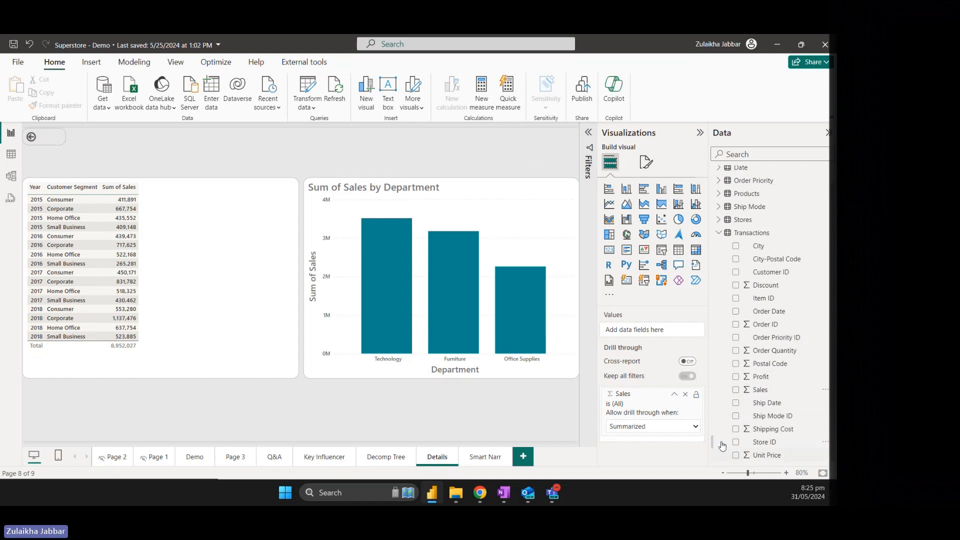
click(694, 427)
click(694, 426)
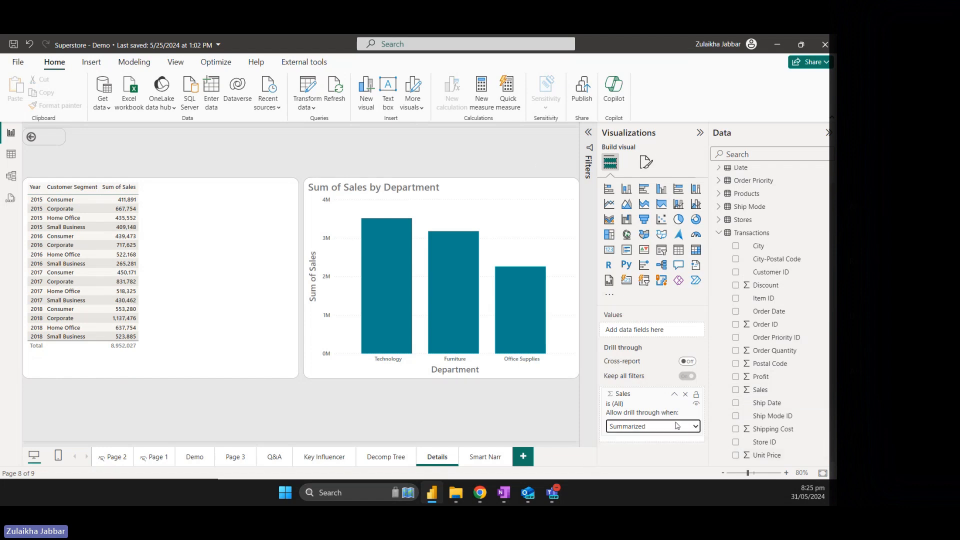
click(674, 393)
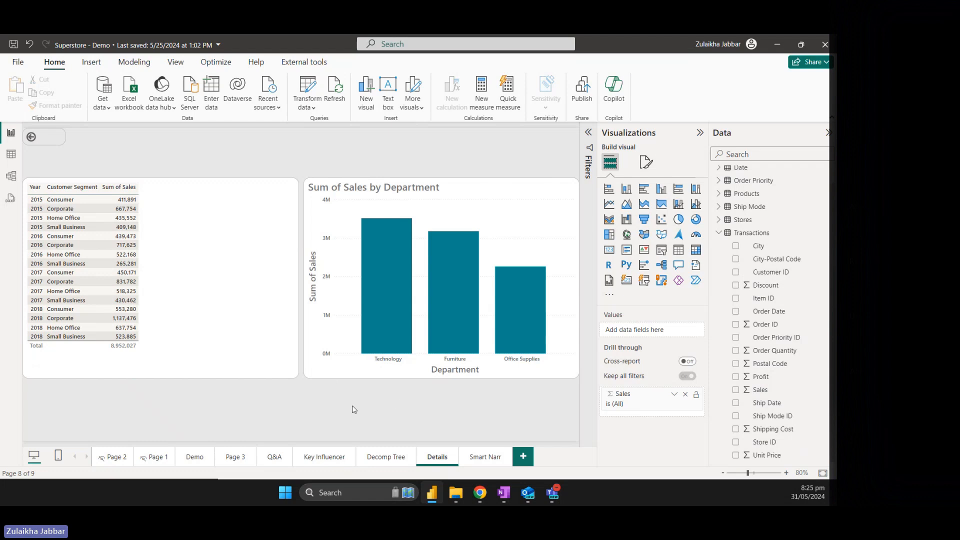
Open the drill-through option for the Tables node in the decomposition tree on the Decomp Tree page
click(386, 457)
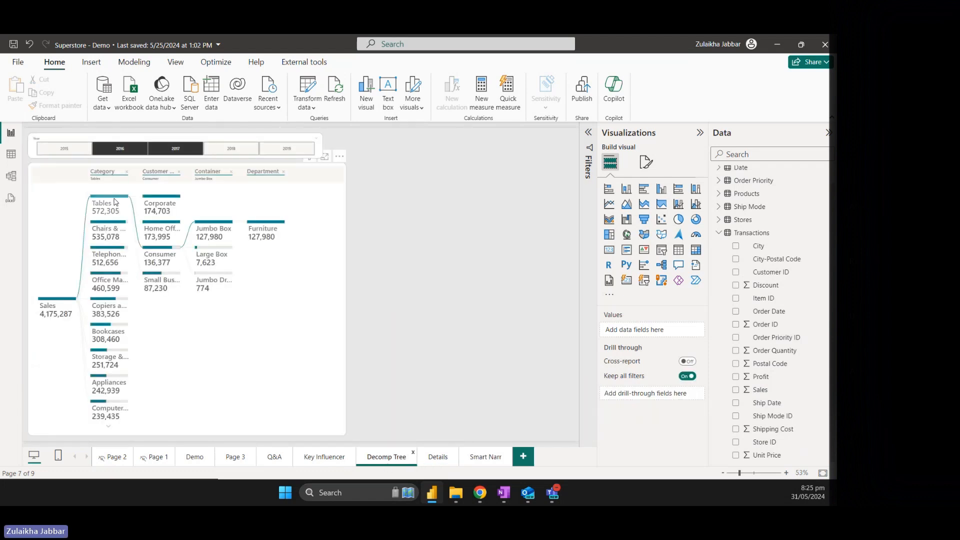
click(173, 156)
click(172, 151)
right_click(113, 201)
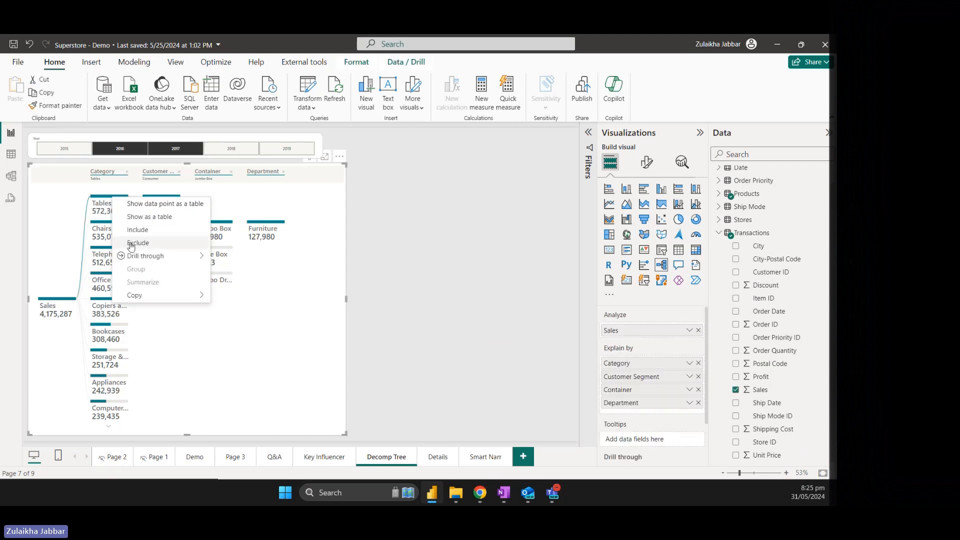
mouse_move(124, 257)
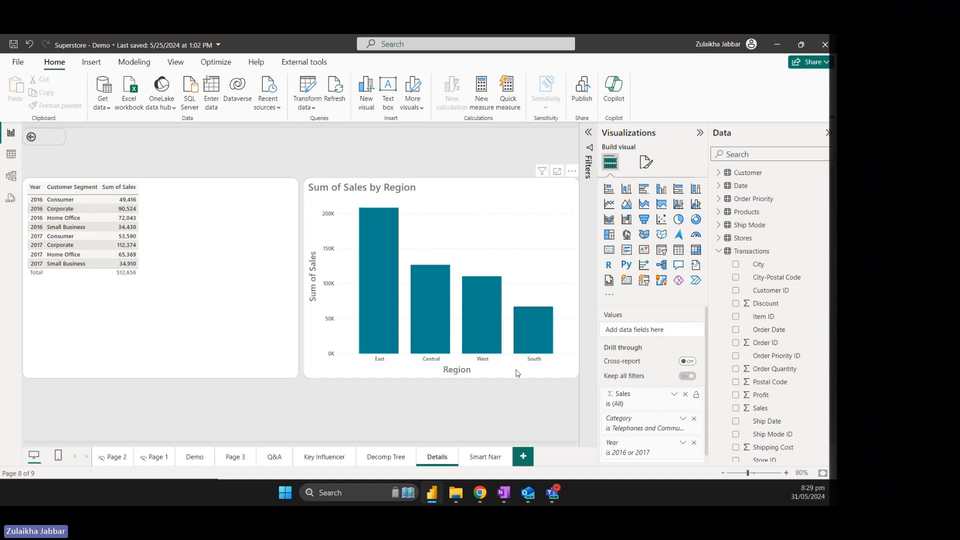
Examine the drill-through filters applied to the Details page
scroll(621, 402, down, 1)
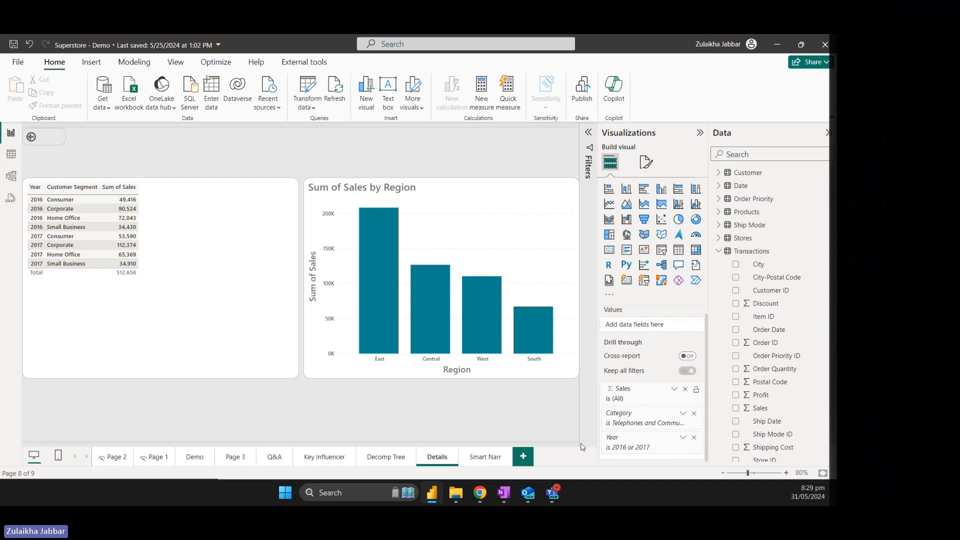
Return to the Decomp Tree page and set the year slicer to 2018 only
click(385, 465)
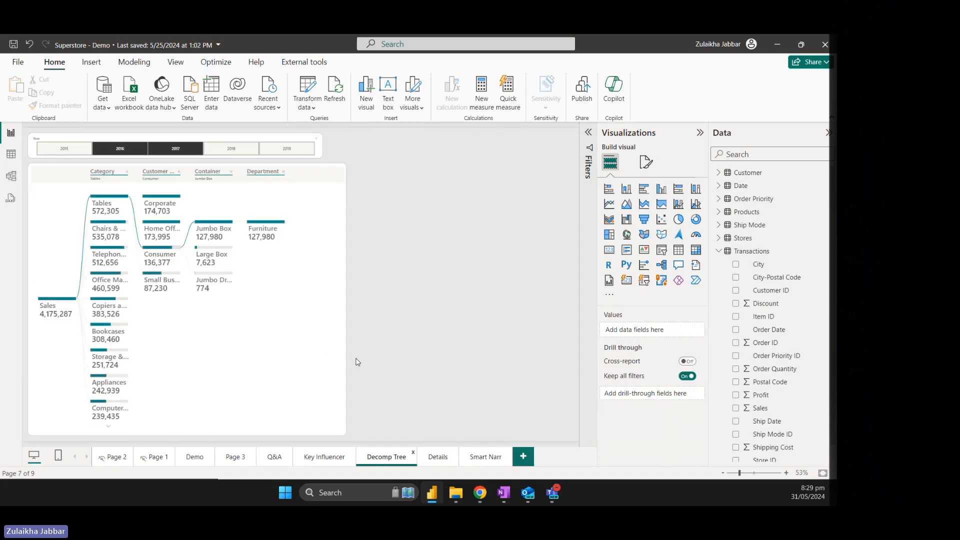
mouse_move(119, 257)
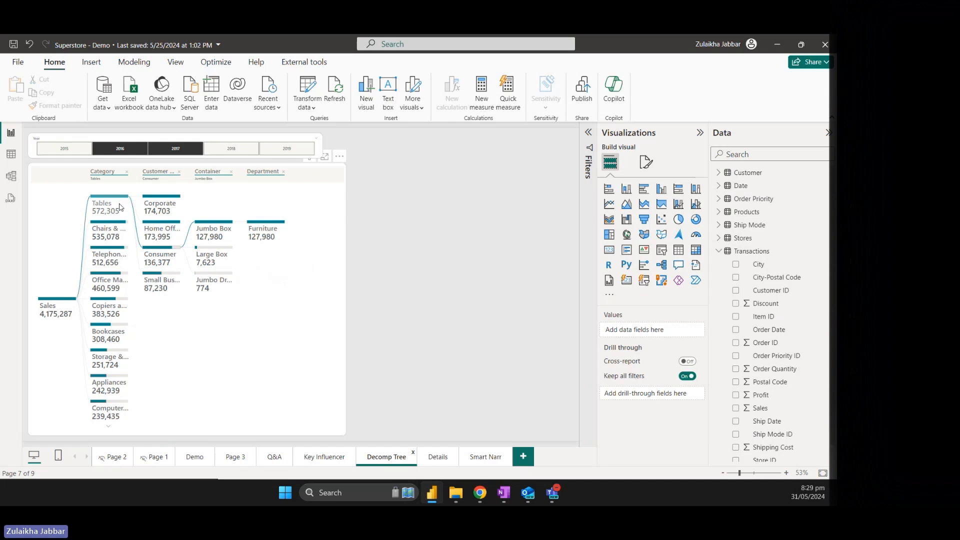
right_click(230, 228)
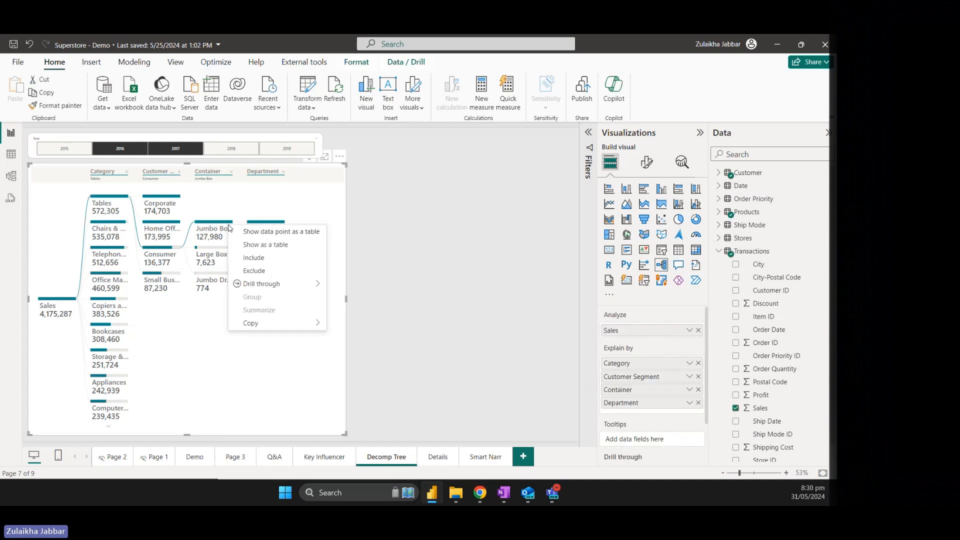
click(232, 149)
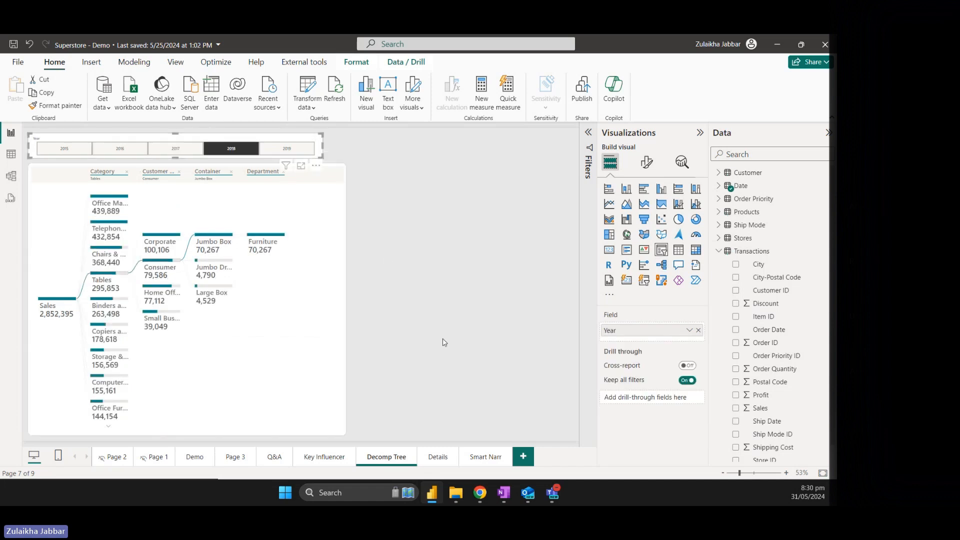
click(235, 151)
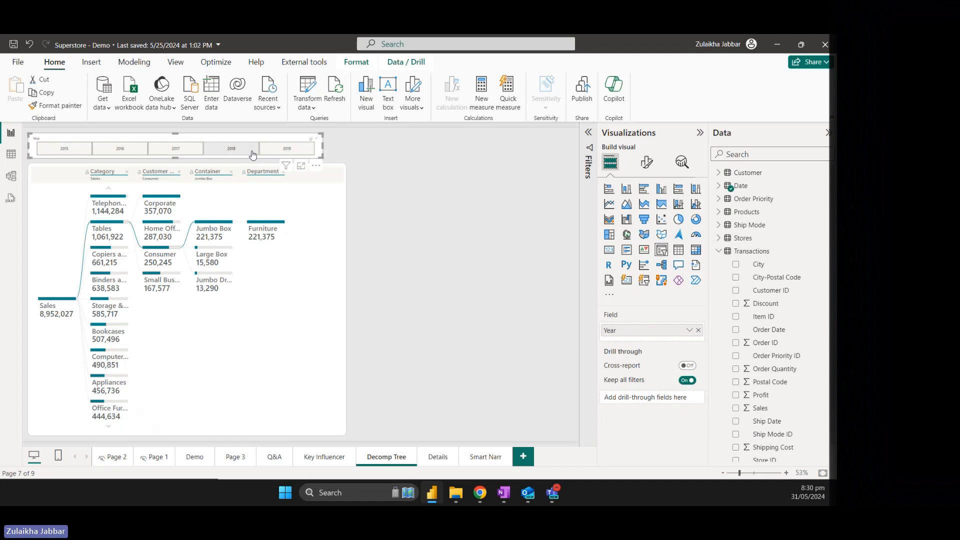
click(252, 155)
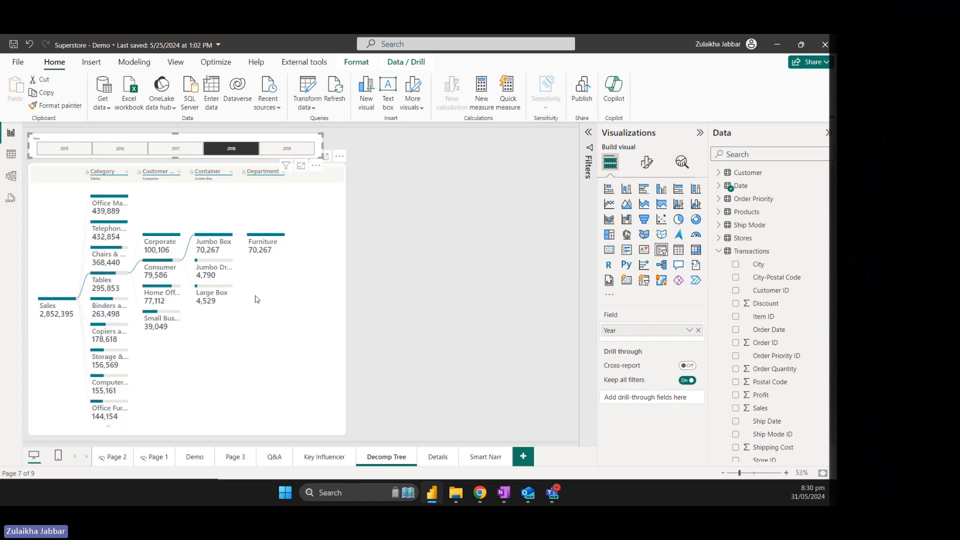
Drill through from the Jumbo Box container node to the Details page and review the drill-through filters applied there
right_click(226, 242)
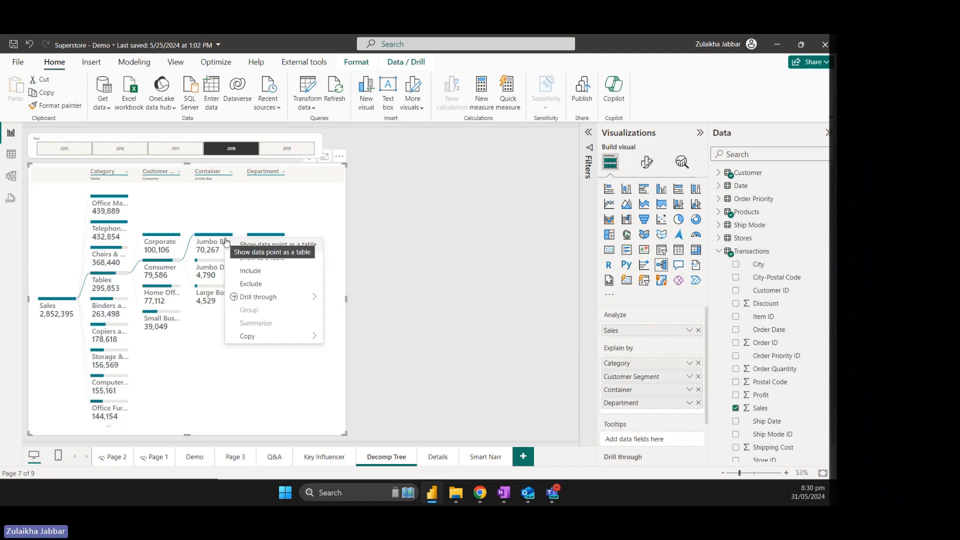
mouse_move(258, 297)
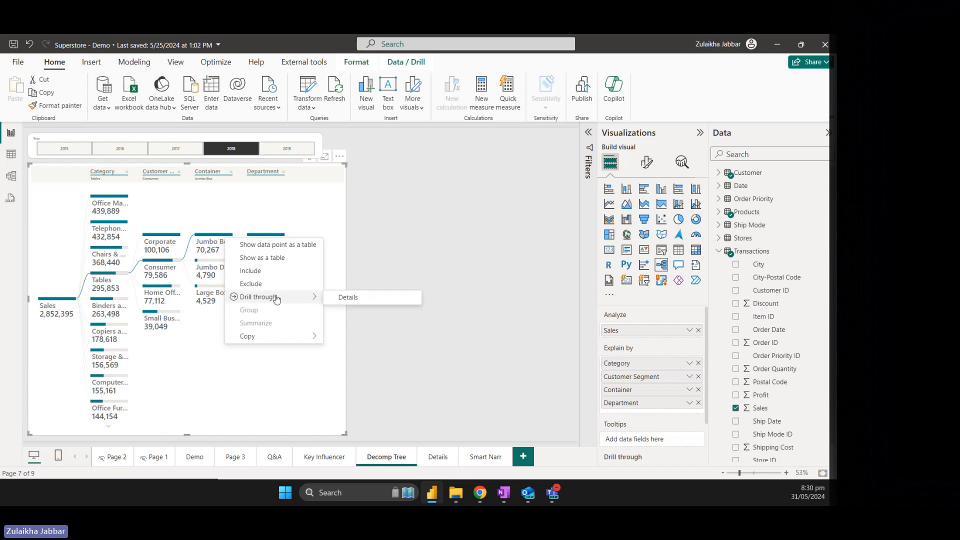
click(361, 298)
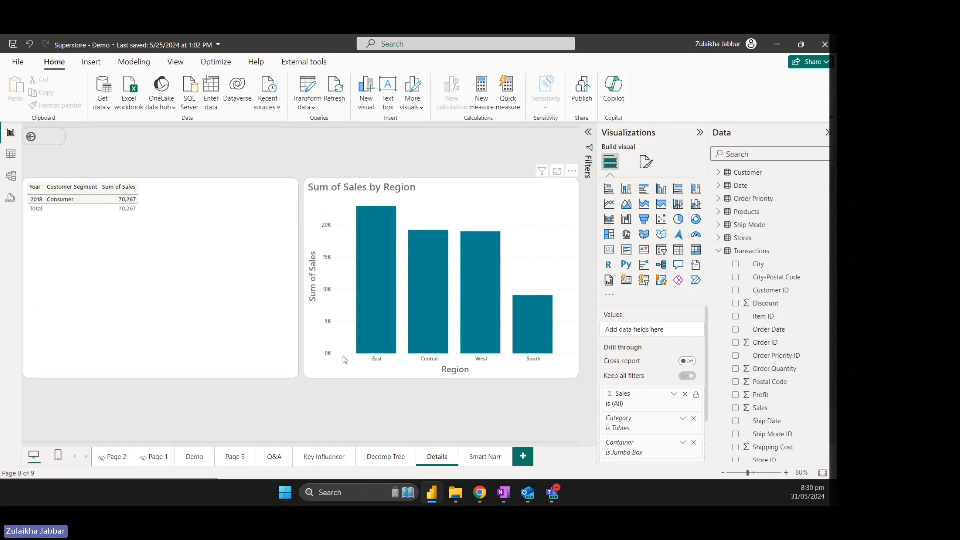
mouse_move(372, 330)
scroll(642, 415, down, 1)
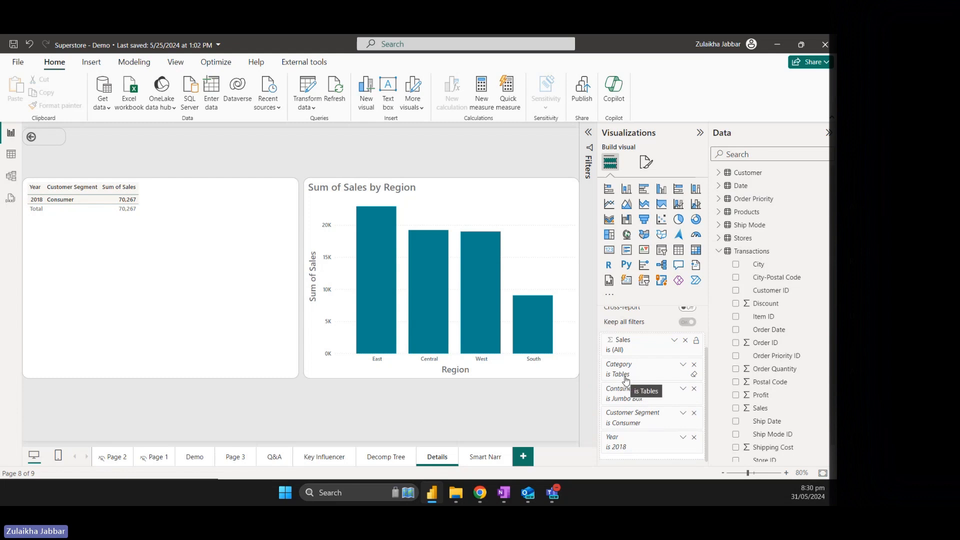
Compare the selected path in the decomposition tree with the drill-through filters on the Details page
click(384, 462)
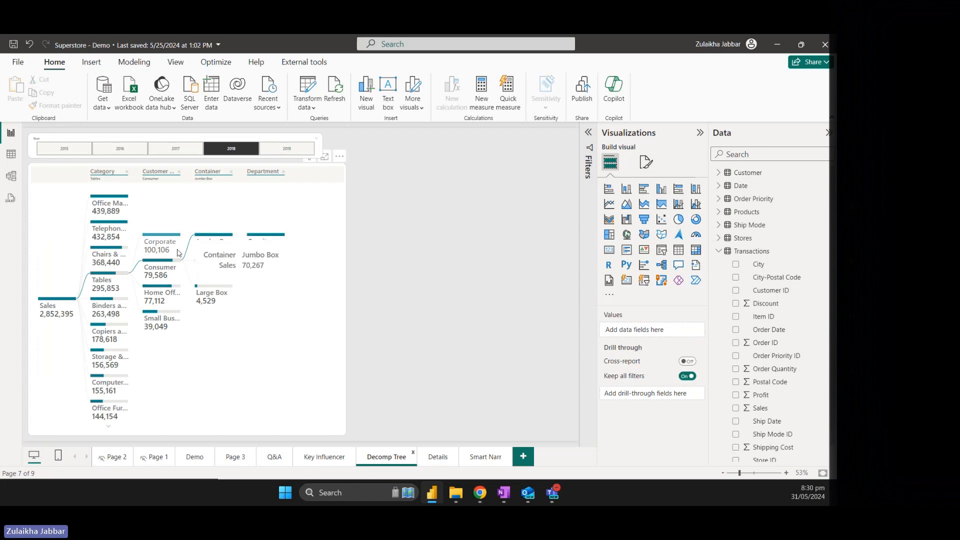
mouse_move(108, 281)
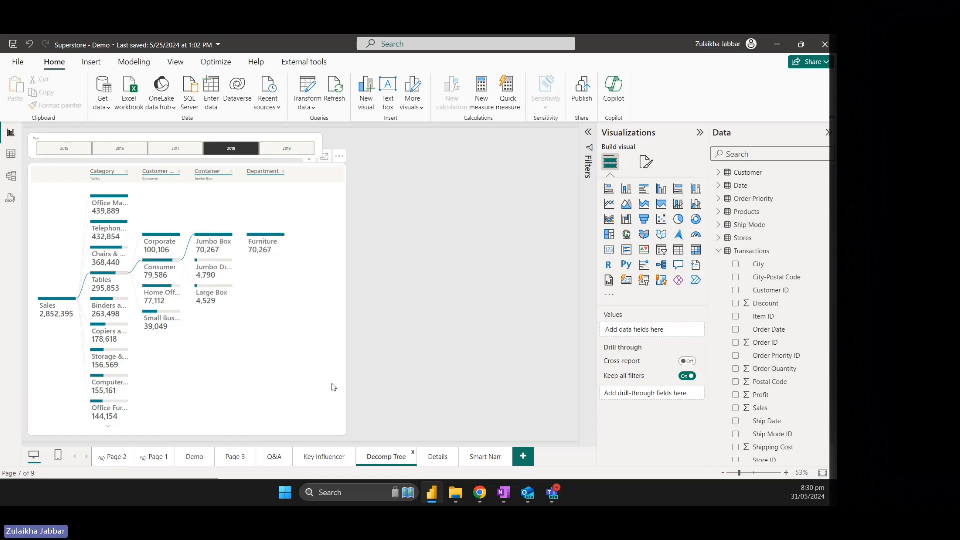
click(436, 457)
scroll(644, 430, down, 1)
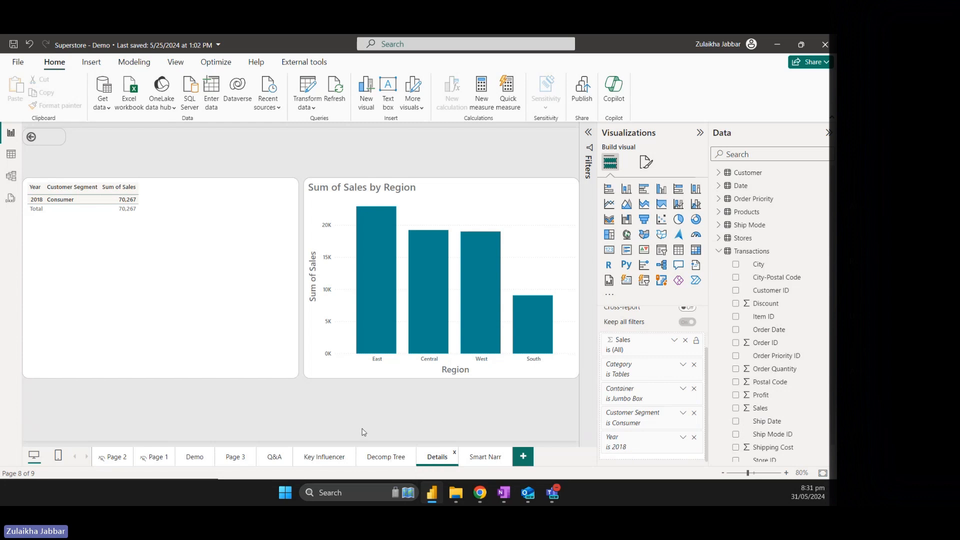
Add 2017 to the year selection on the Decomp Tree page and drill through from the Corporate segment node to the Details page
click(389, 456)
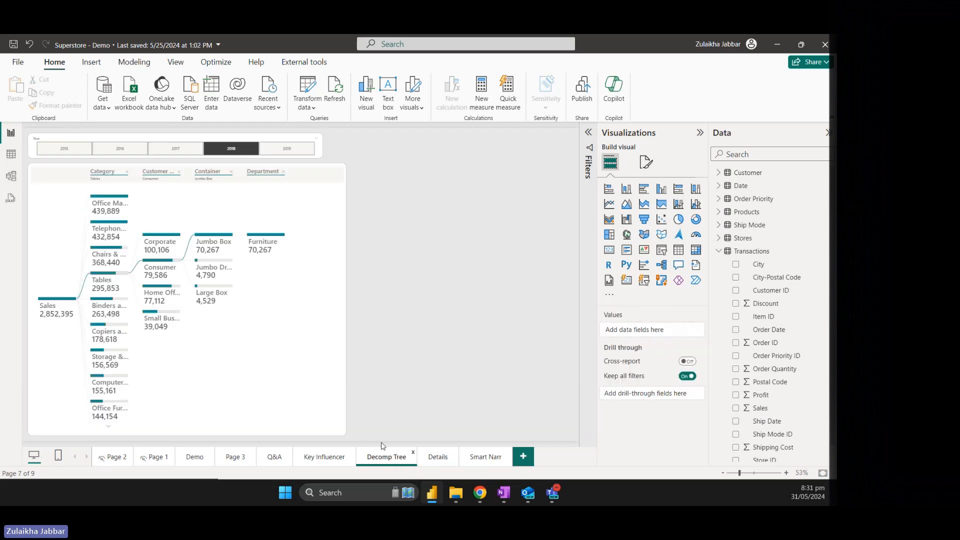
ctrl+click(173, 150)
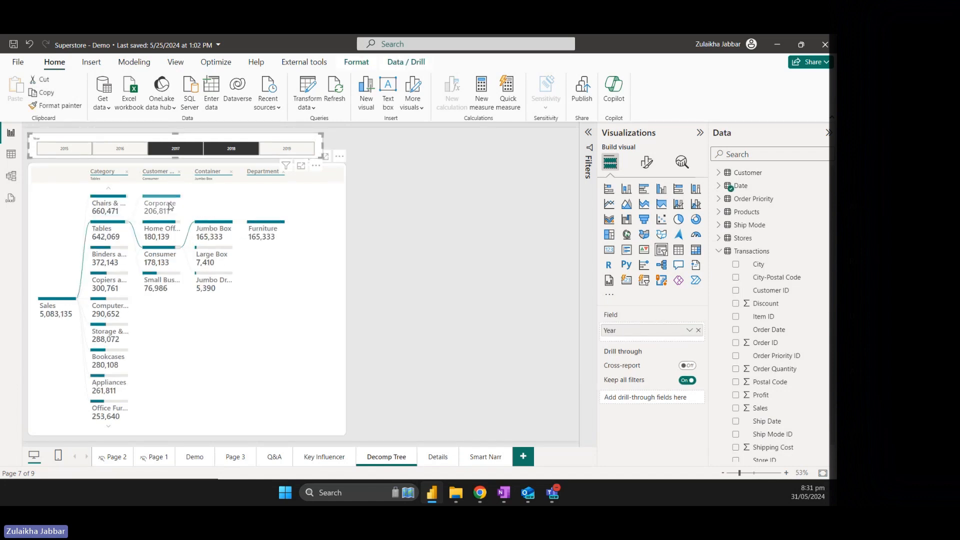
mouse_move(165, 212)
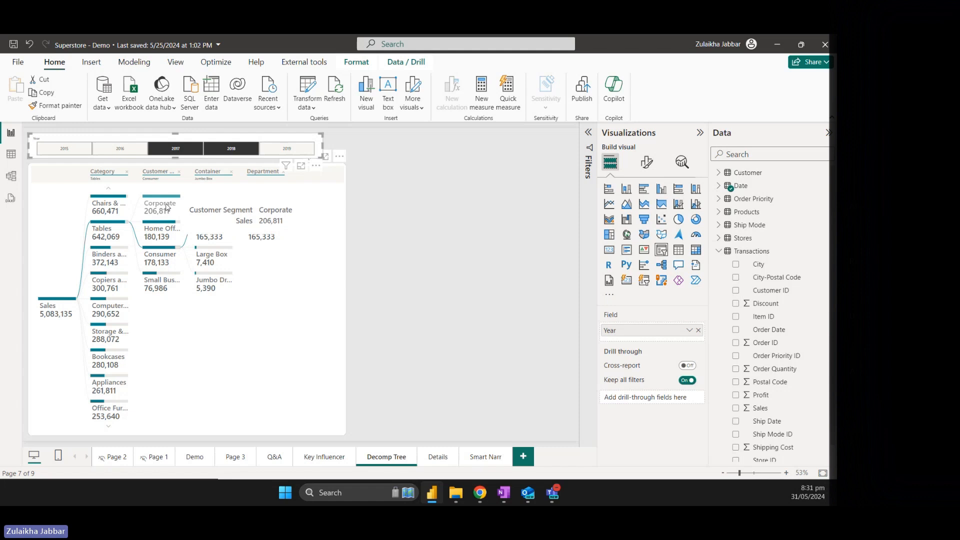
right_click(167, 207)
mouse_move(199, 264)
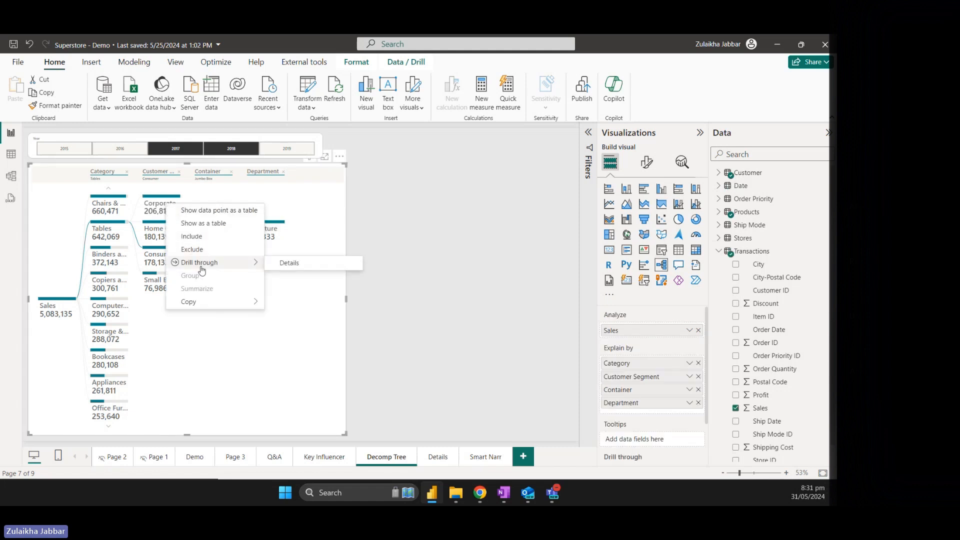
click(312, 268)
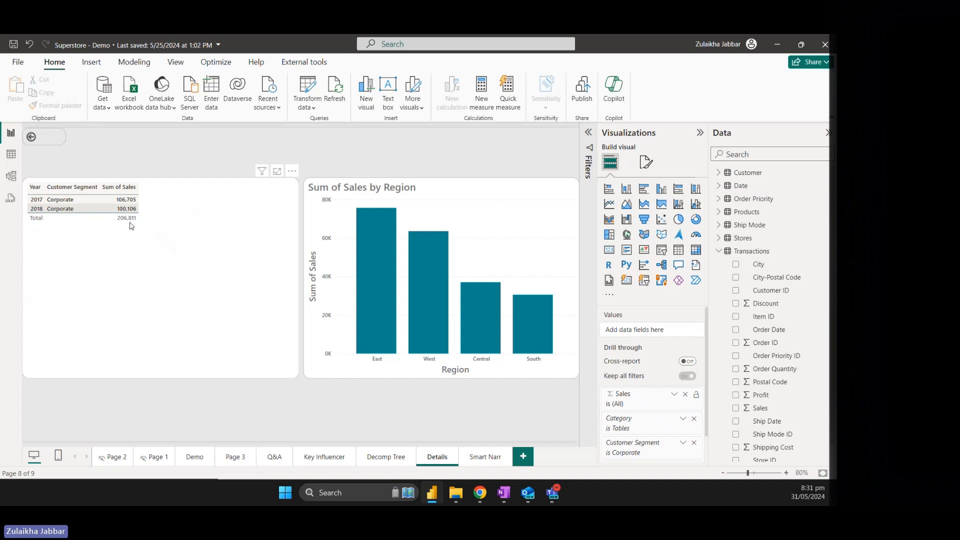
mouse_move(378, 338)
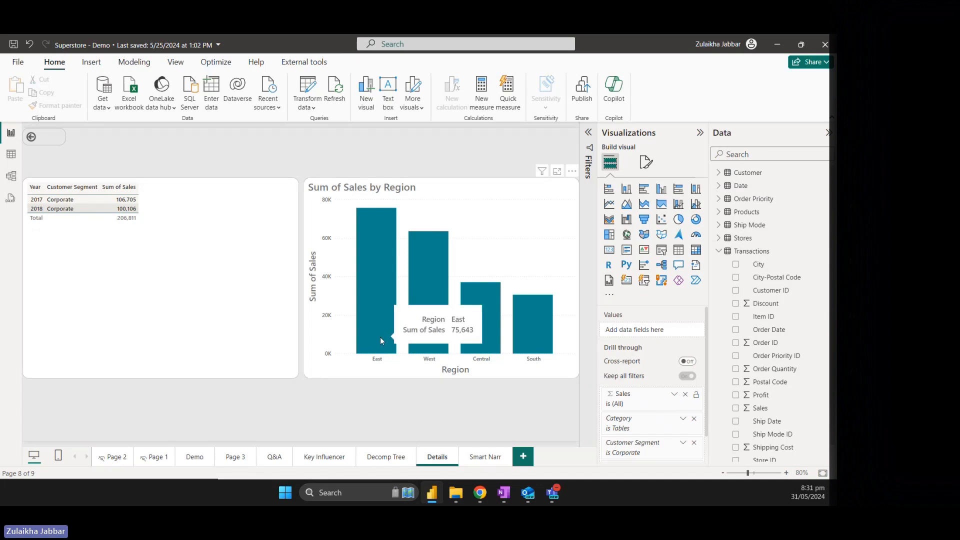